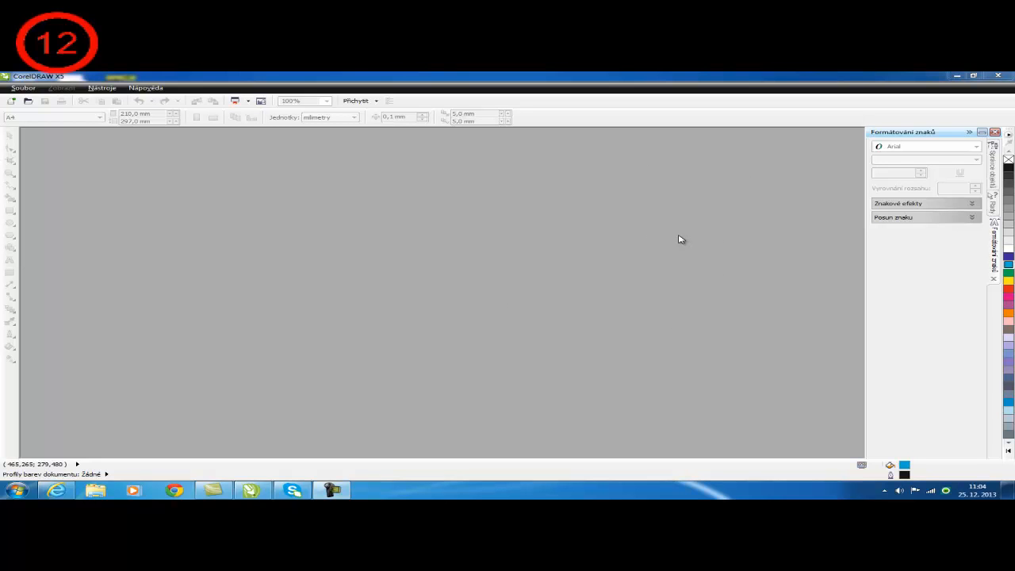
# - Create a new A4 portrait document in CMYK colour mode with the default settings
pyautogui.click(670, 180)
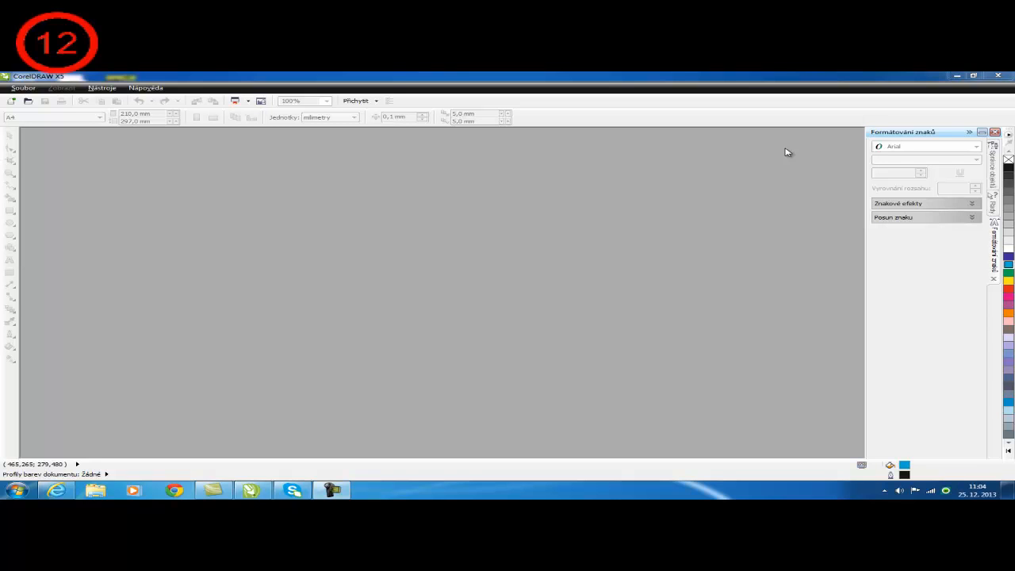
pyautogui.click(1006, 168)
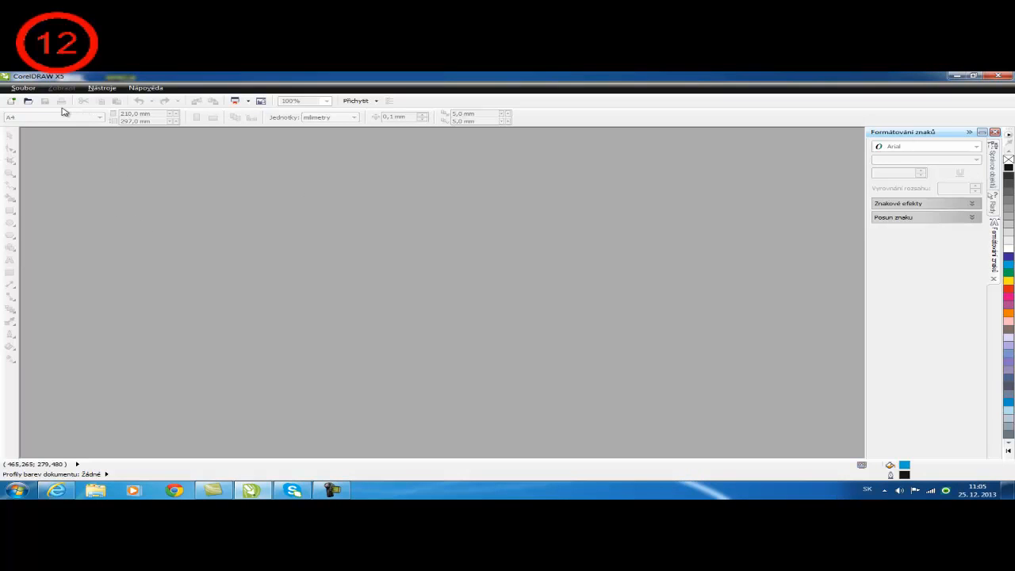
pyautogui.click(27, 87)
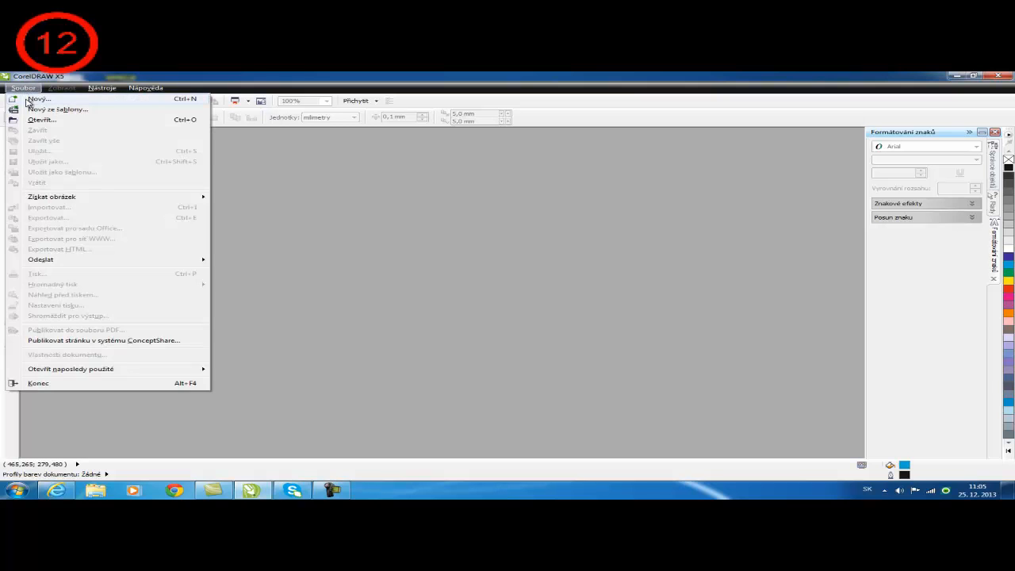
pyautogui.click(33, 99)
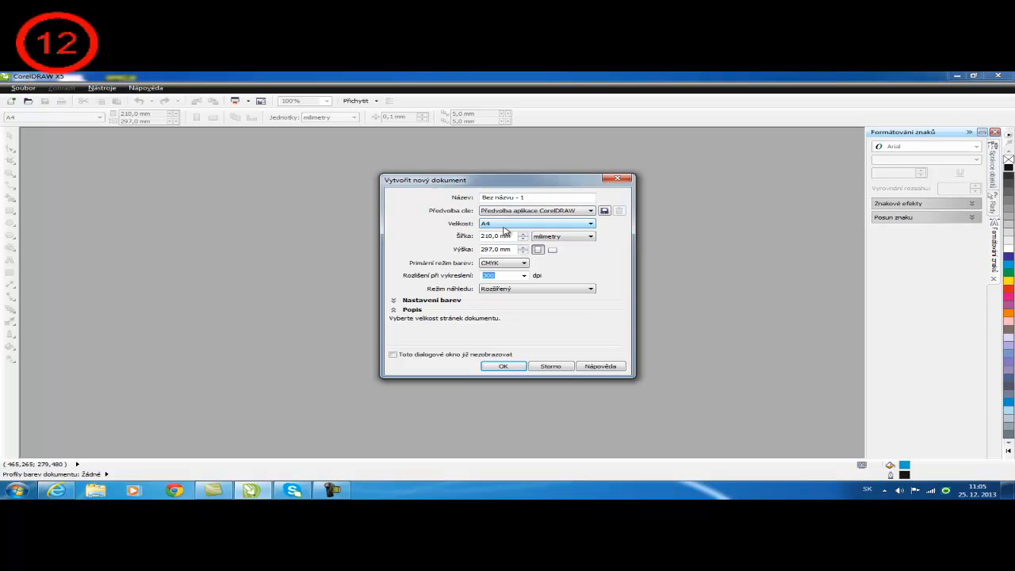
pyautogui.moveTo(514, 275)
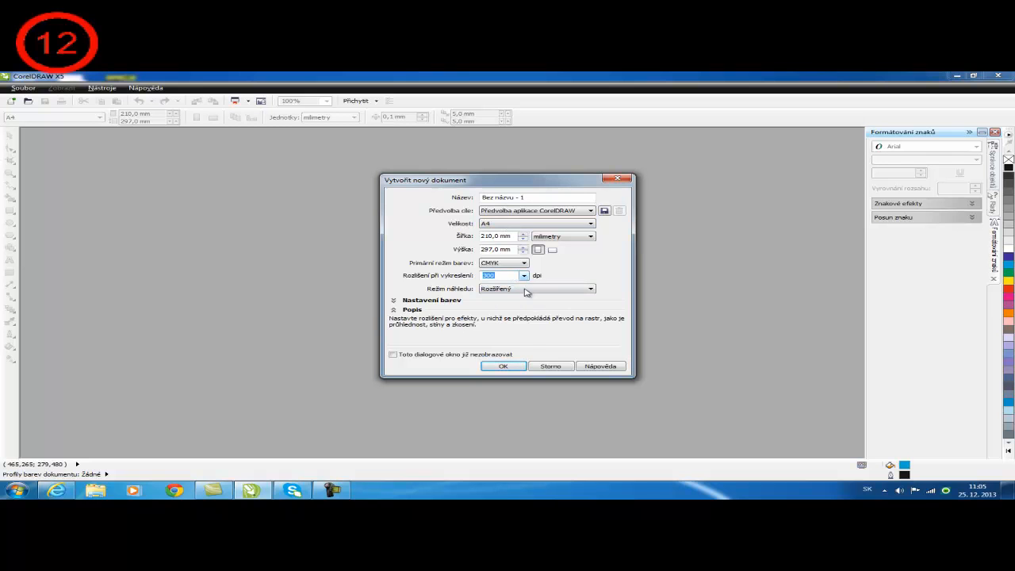
pyautogui.click(500, 367)
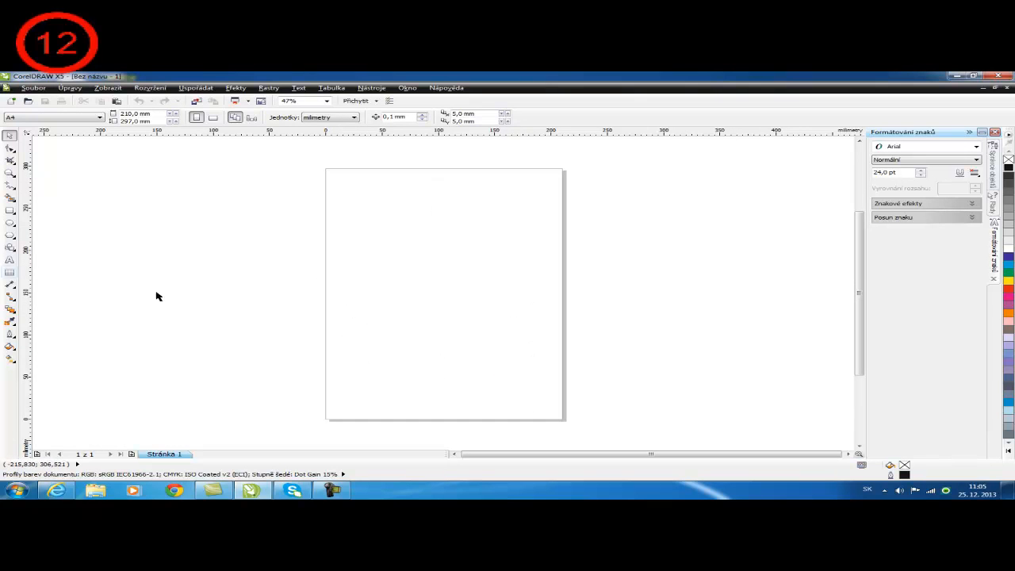
# - Draw a closed, roughly rectangular freehand outline in the upper part of the page and scale it down to about 90 × 93 mm
pyautogui.click(10, 188)
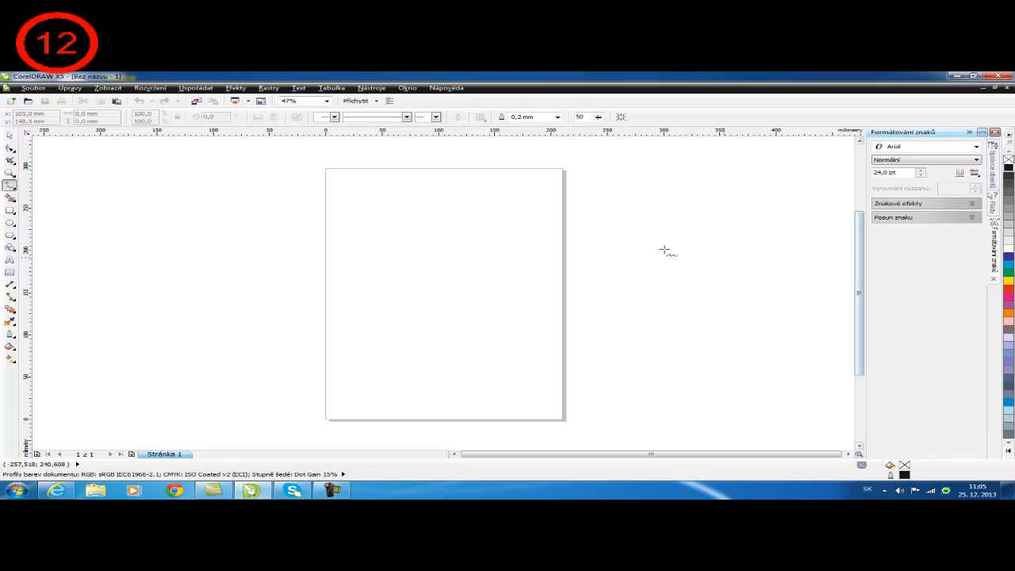
pyautogui.moveTo(371, 204)
pyautogui.mouseDown()
pyautogui.moveTo(527, 199)
pyautogui.moveTo(535, 328)
pyautogui.moveTo(367, 323)
pyautogui.moveTo(371, 205)
pyautogui.mouseUp()
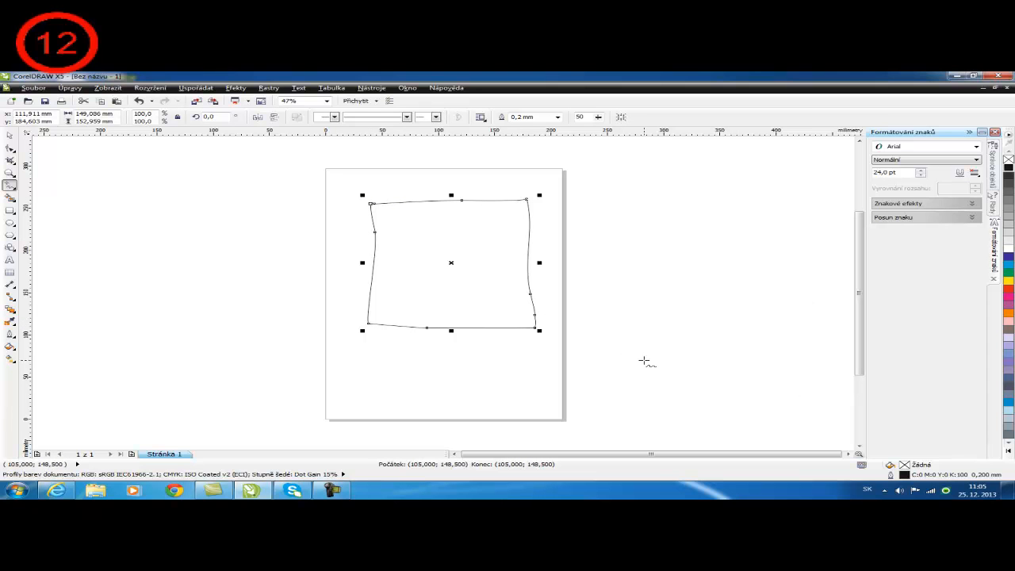
pyautogui.moveTo(539, 331)
pyautogui.mouseDown()
pyautogui.moveTo(675, 425)
pyautogui.moveTo(396, 217)
pyautogui.moveTo(499, 326)
pyautogui.moveTo(476, 299)
pyautogui.mouseUp()
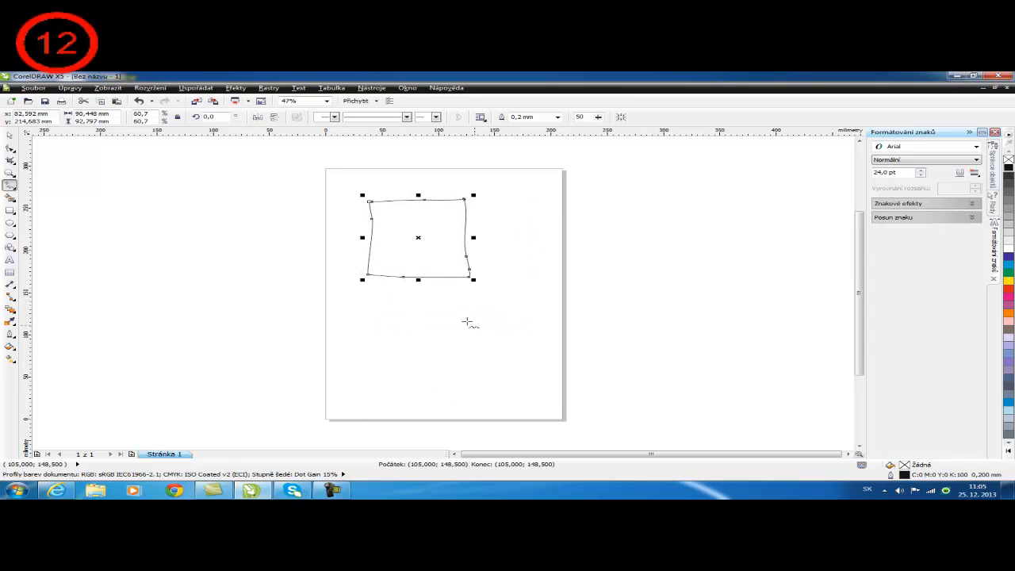
pyautogui.click(509, 175)
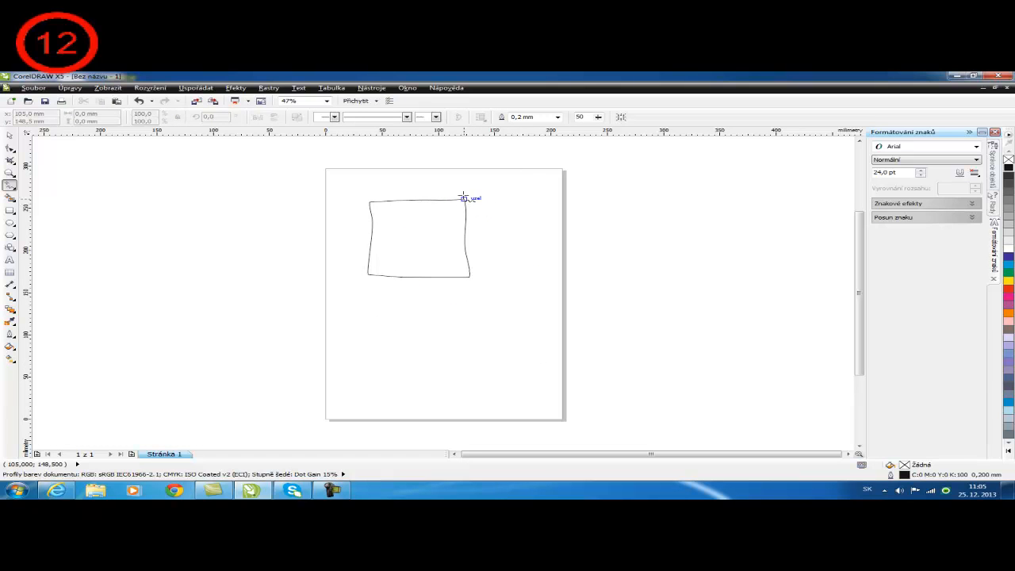
# - Add the artistic text "TP6FSK" below the freehand outline and enlarge it to about 93 pt
pyautogui.click(8, 260)
pyautogui.click(386, 312)
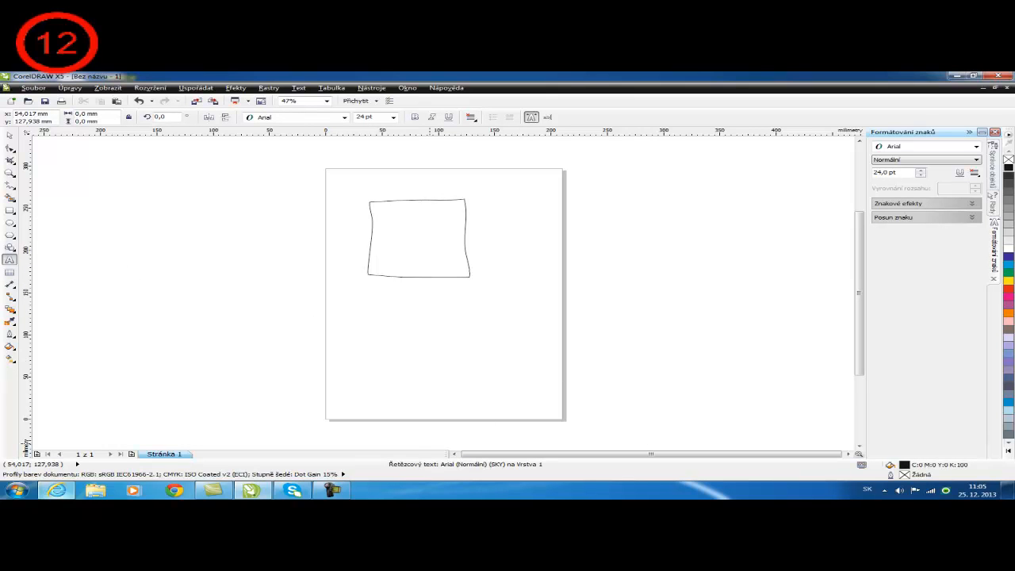
pyautogui.write('TP6FSK')
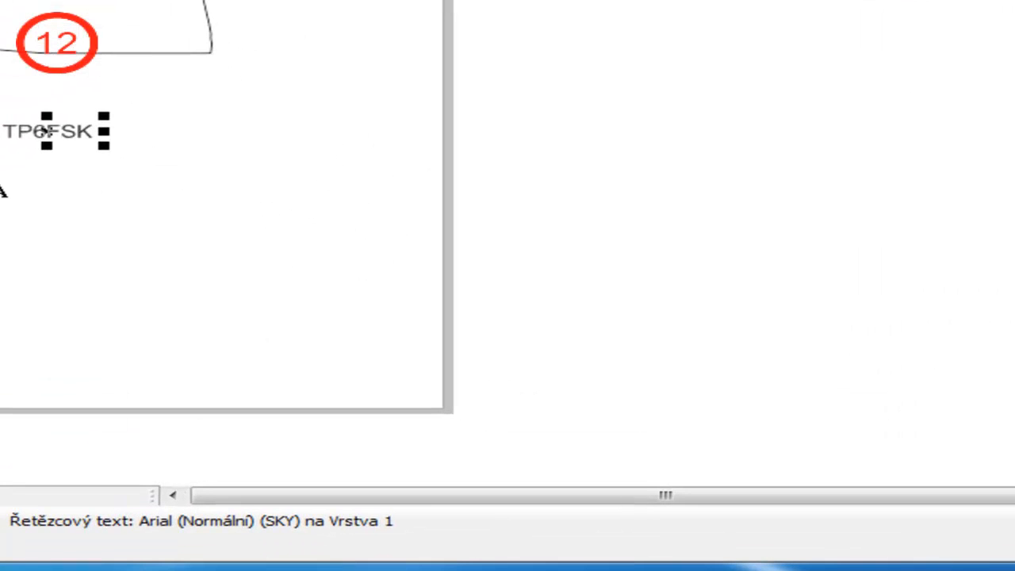
pyautogui.moveTo(103, 148); pyautogui.dragTo(373, 311)
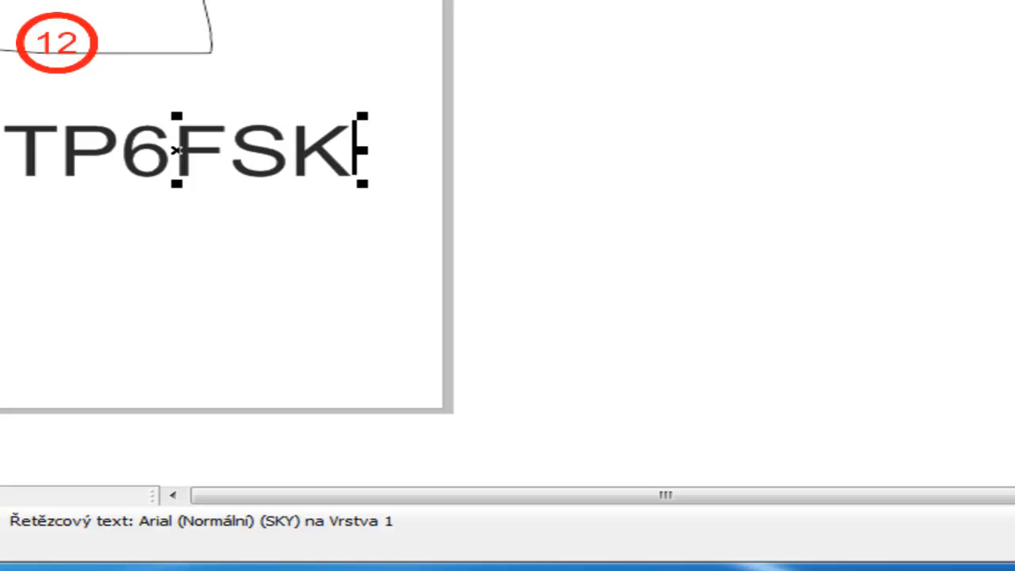
# - Draw a table with four columns and three rows below the text, nearly as wide as the page
pyautogui.click(2, 308)
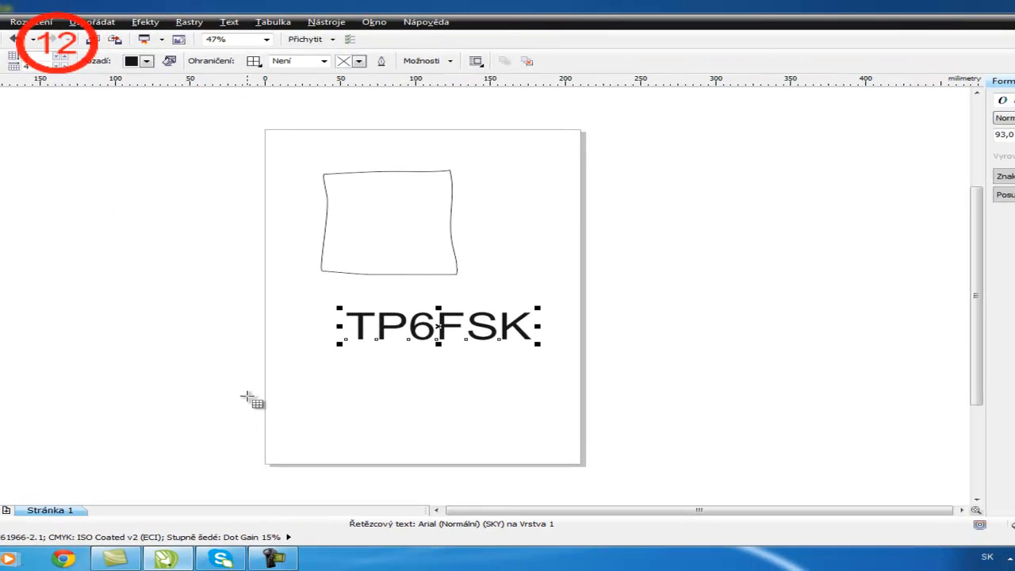
pyautogui.moveTo(298, 351); pyautogui.dragTo(571, 452)
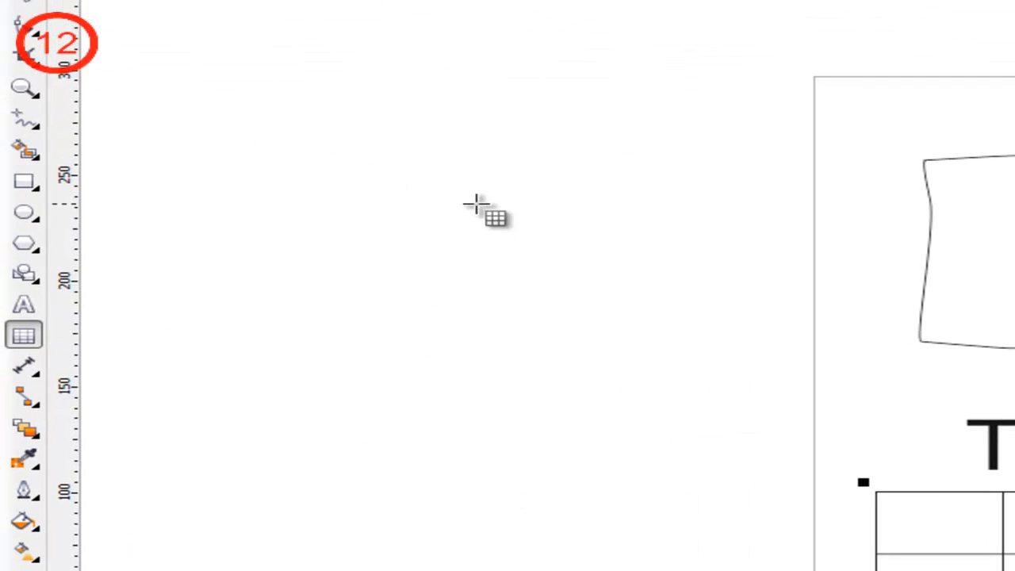
pyautogui.click(17, 10)
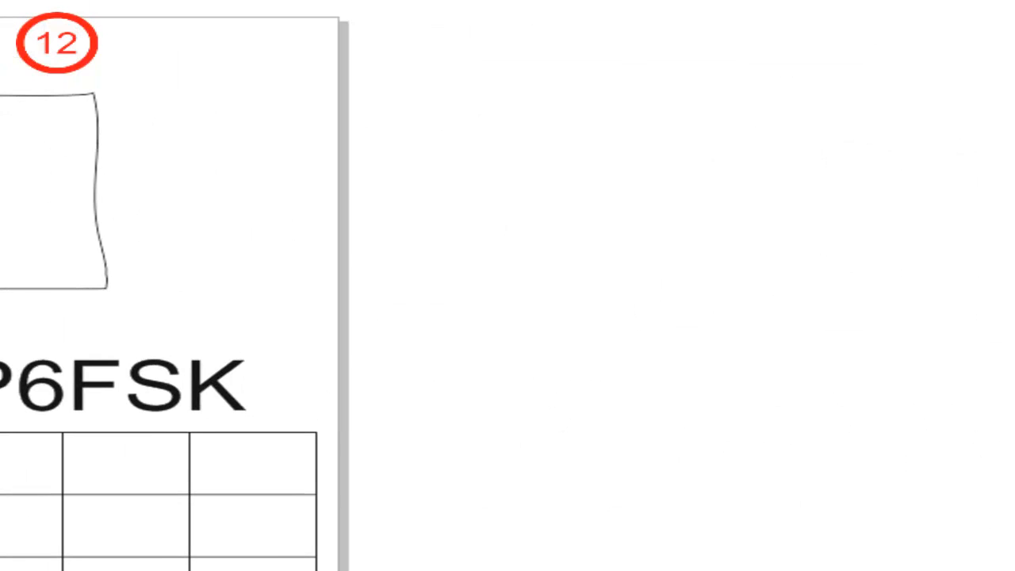
# - Make green the default uniform fill for new graphic objects only
pyautogui.click(1008, 357)
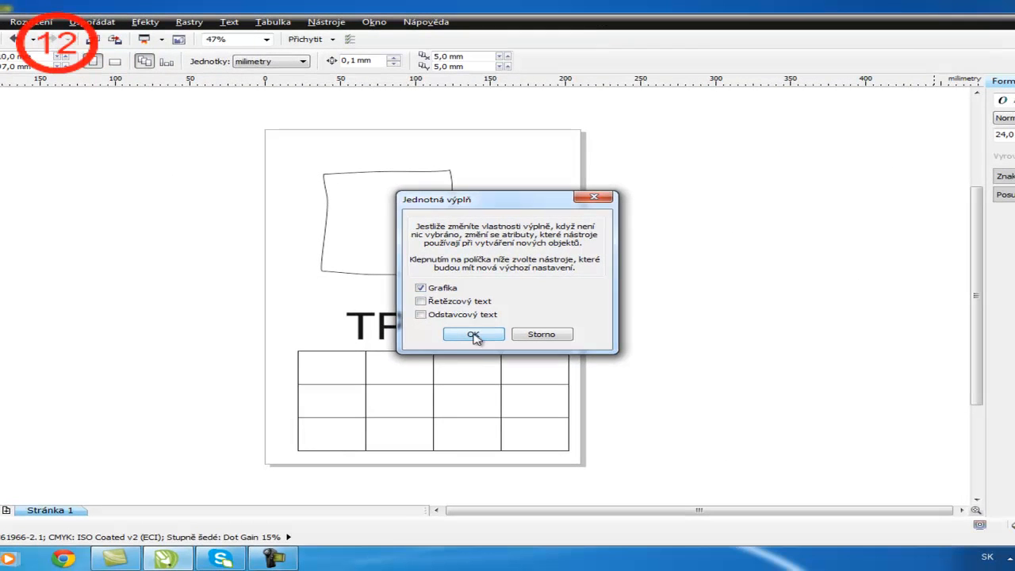
pyautogui.click(473, 335)
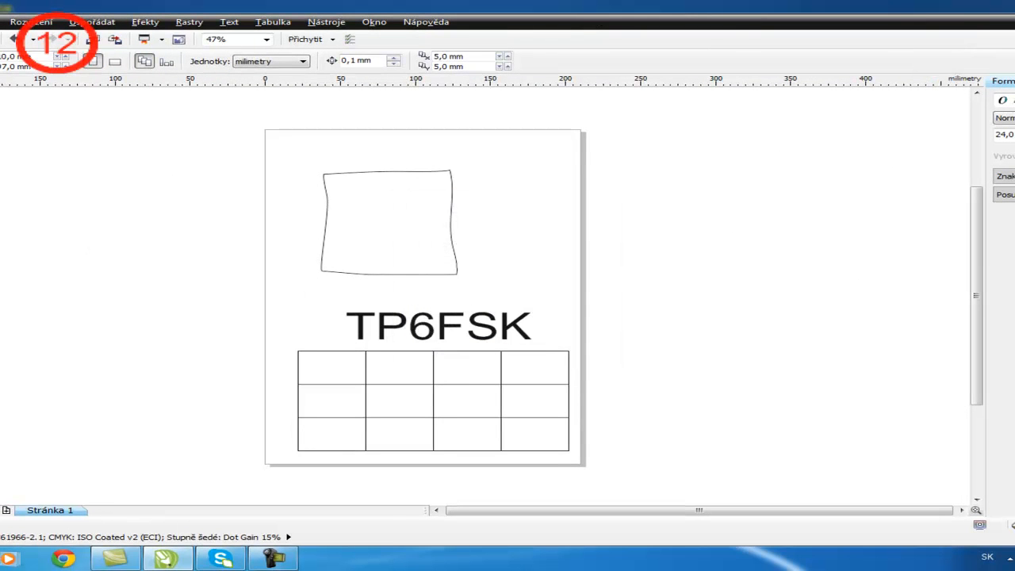
# - Draw a green rectangle over the freehand outline and enlarge it from its upper-left corner until it covers nearly the whole outline
pyautogui.click(1, 181)
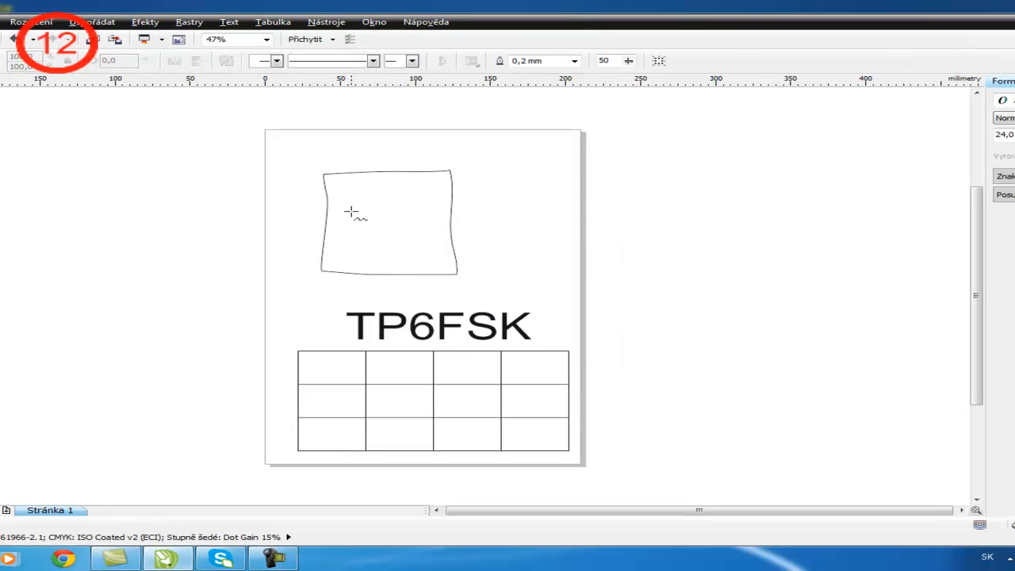
pyautogui.click(1, 222)
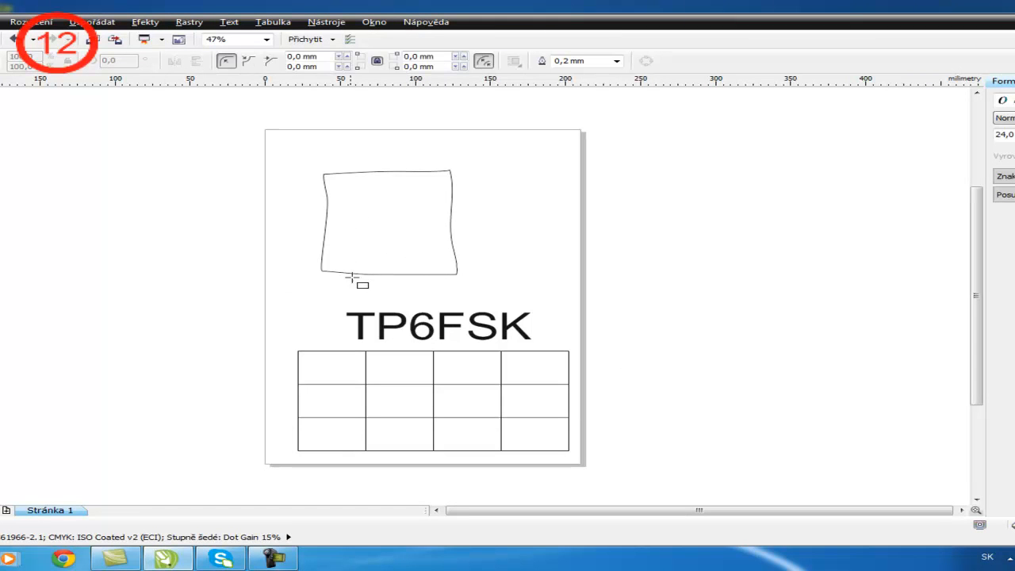
pyautogui.moveTo(345, 201)
pyautogui.mouseDown()
pyautogui.moveTo(402, 217)
pyautogui.moveTo(448, 255)
pyautogui.moveTo(452, 274)
pyautogui.mouseUp()
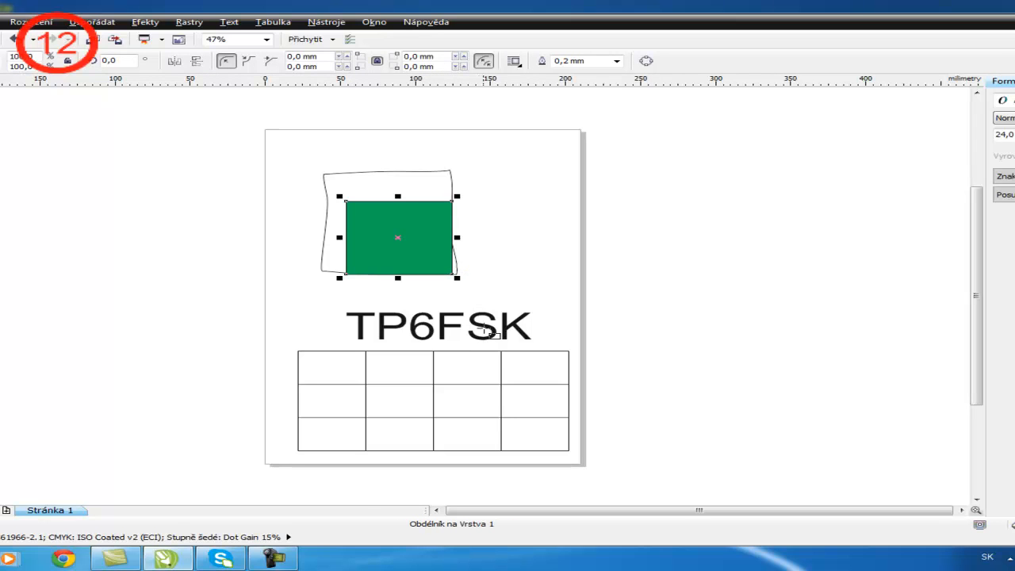
pyautogui.moveTo(336, 195); pyautogui.dragTo(238, 163)
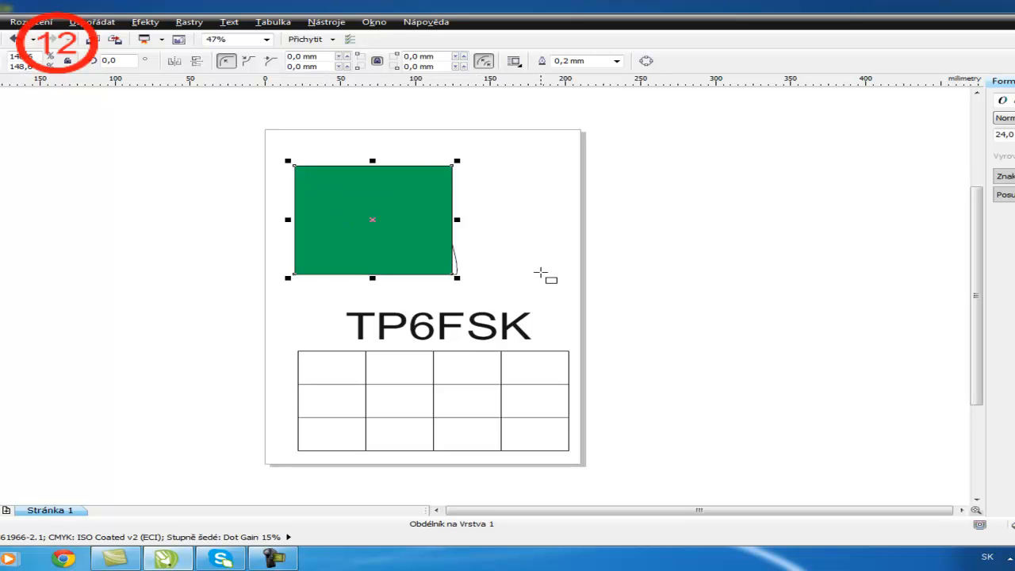
pyautogui.click(525, 285)
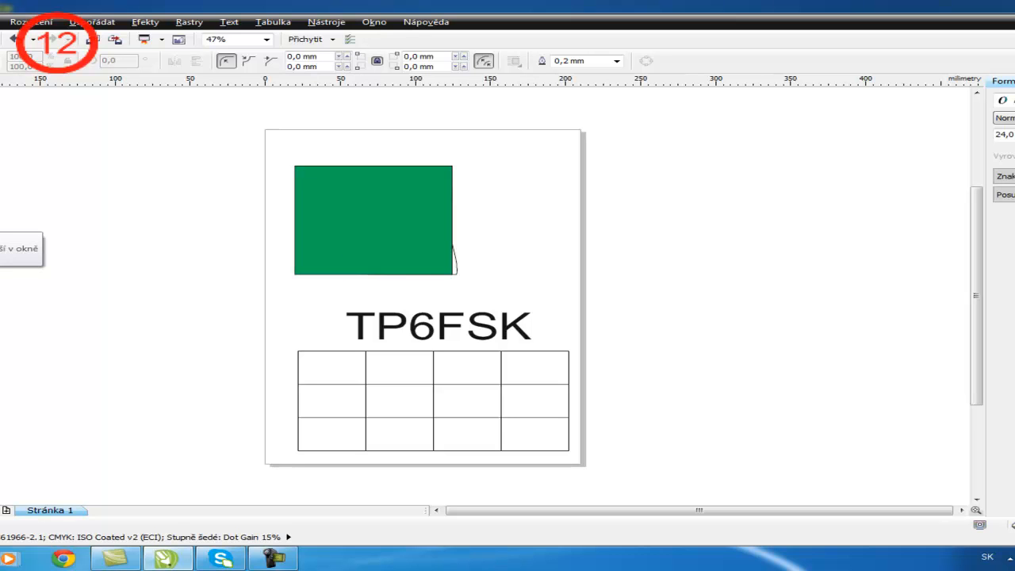
# - Draw an ellipse overlapping the lower-right corner of the green rectangle
pyautogui.press('F7')
pyautogui.moveTo(498, 218); pyautogui.dragTo(416, 291)
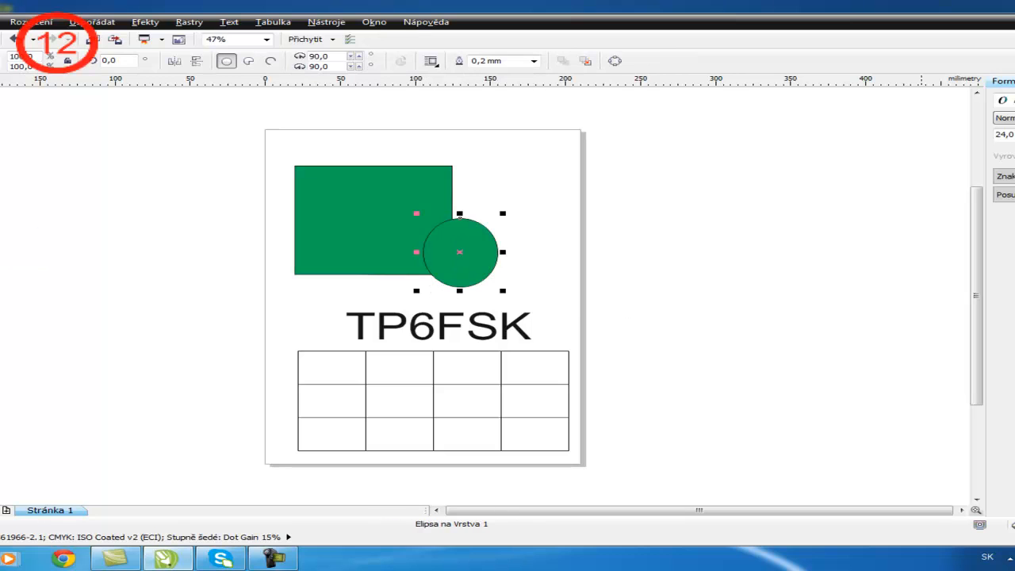
# - Try magenta, grey, dark purple and blue fills on the ellipse, then settle on orange and deselect it
pyautogui.click(1014, 266)
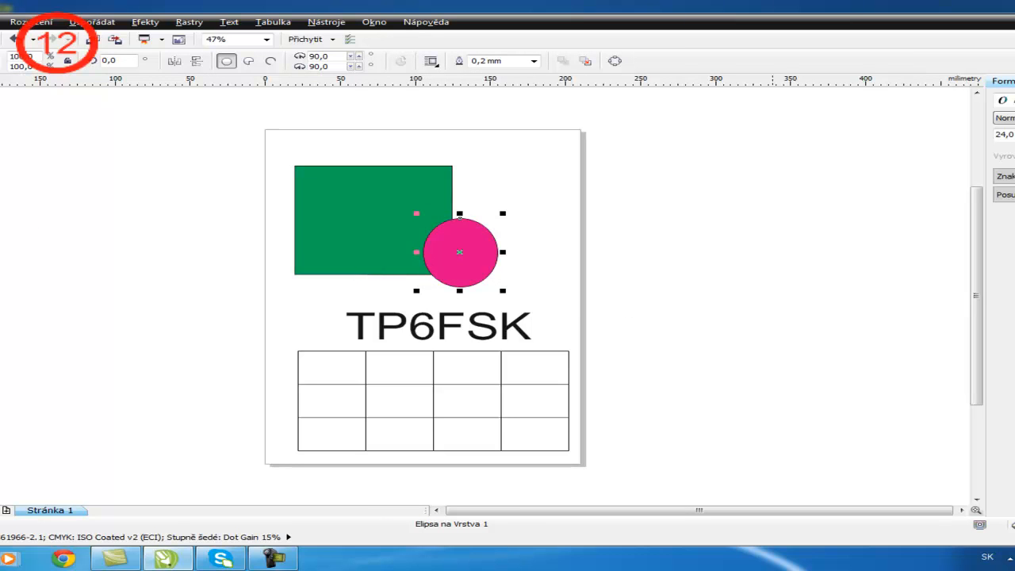
pyautogui.click(1014, 174)
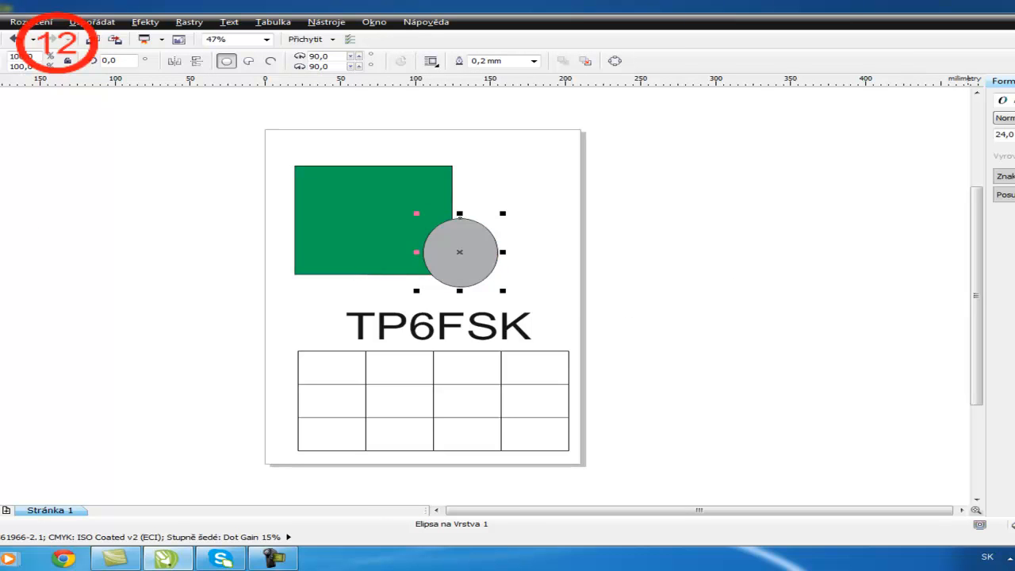
pyautogui.click(1014, 318)
pyautogui.click(1014, 317)
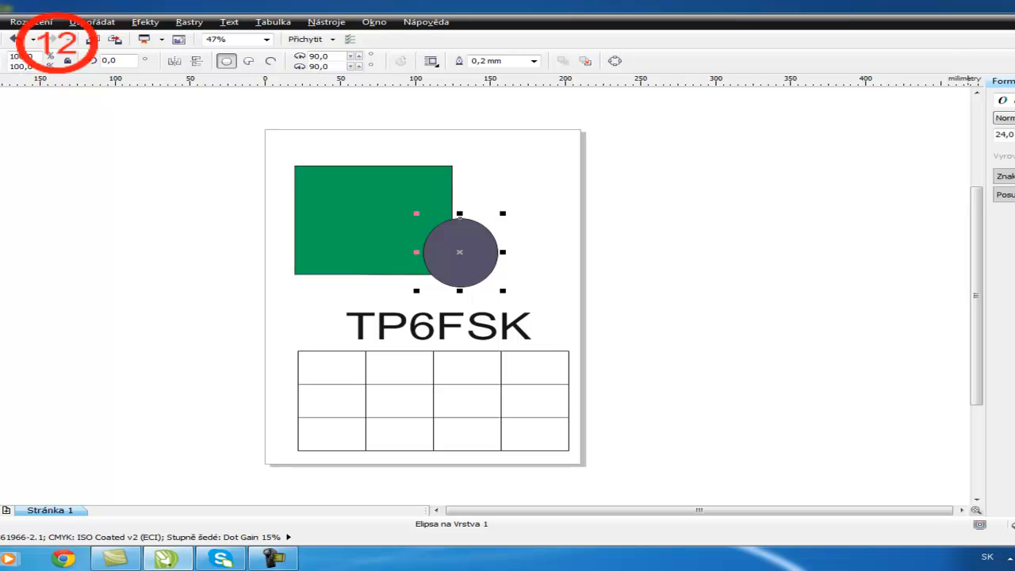
pyautogui.click(1014, 317)
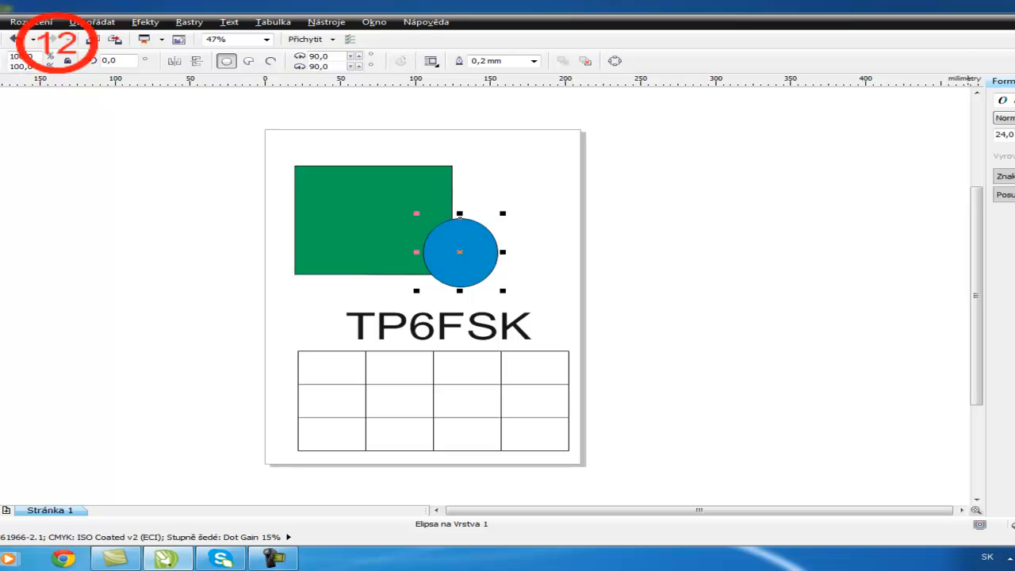
pyautogui.click(1014, 317)
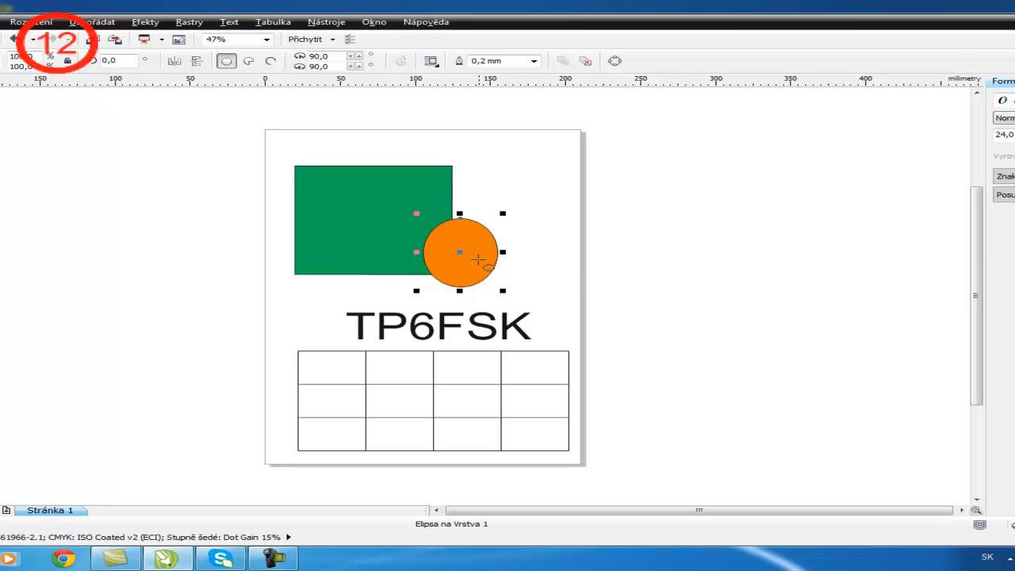
pyautogui.click(34, 188)
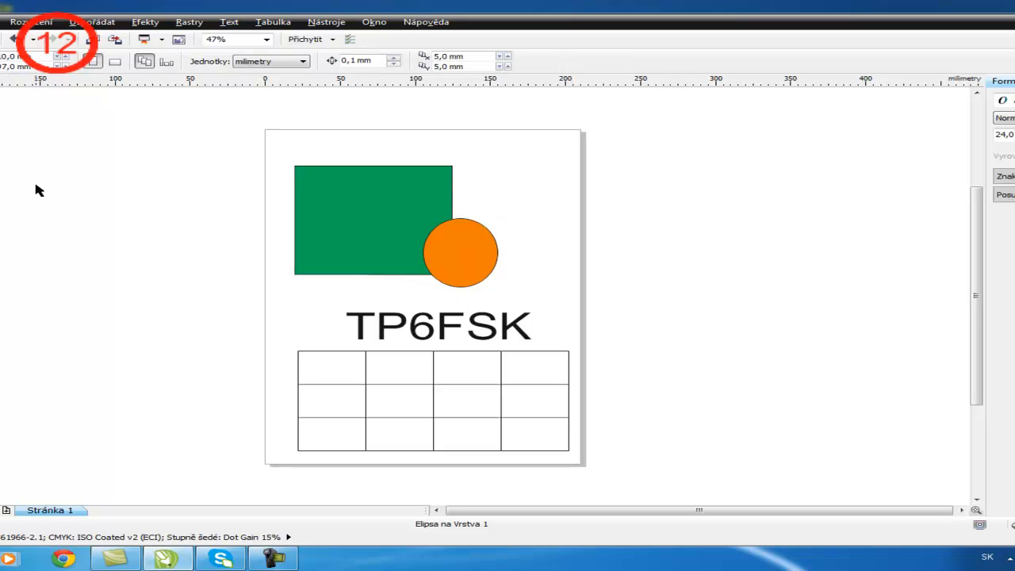